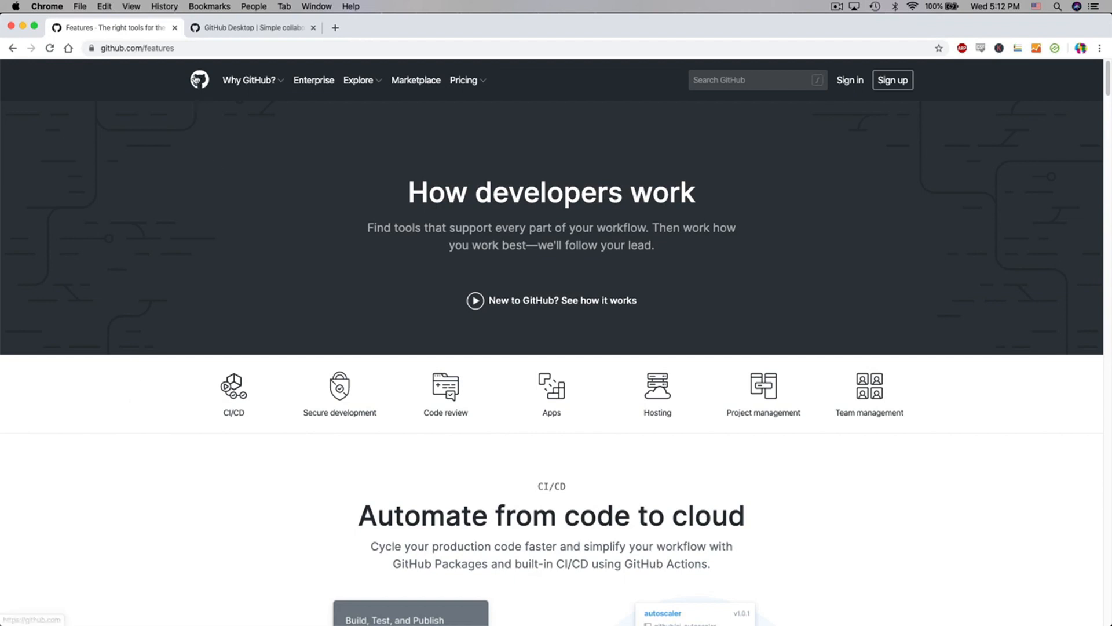
- Open the GitHub home page and sign in with the prefilled account credentials
{"action": "left_click", "coordinate": [200, 80]}
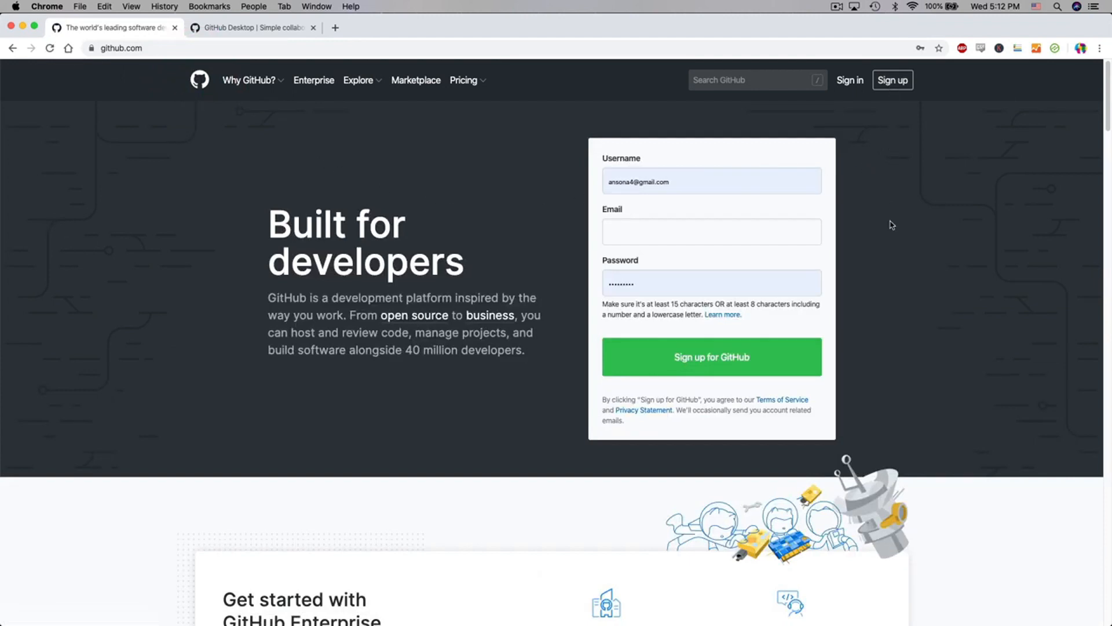
{"action": "left_click", "coordinate": [850, 80]}
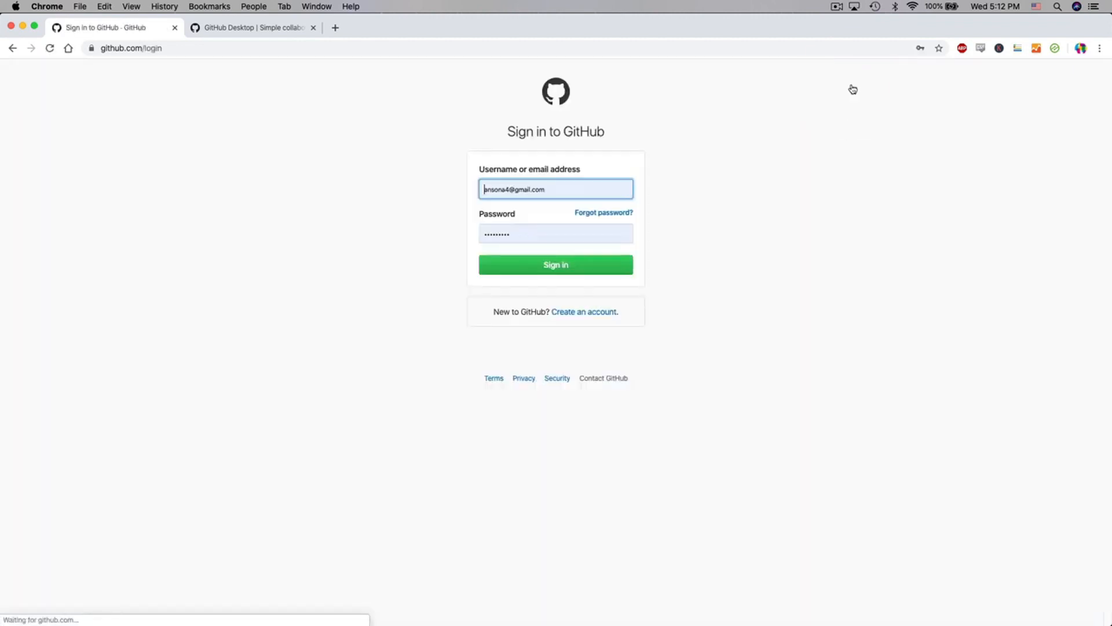
{"action": "left_click", "coordinate": [601, 267]}
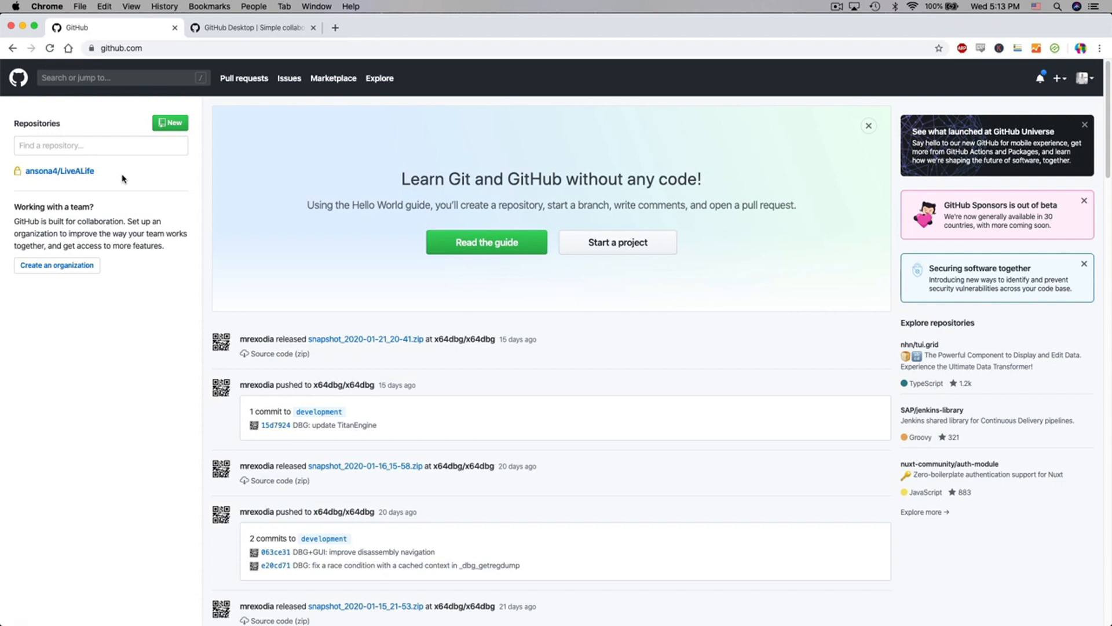
- Create a public repository named githubTest, without a description and initialized with a README
{"action": "left_click", "coordinate": [173, 130]}
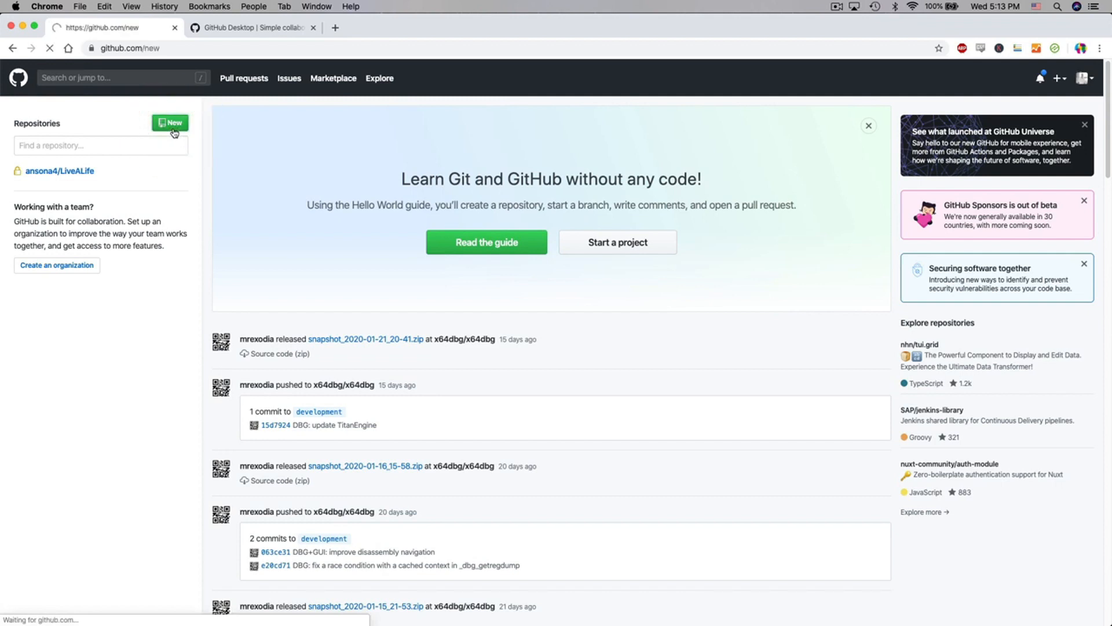
{"action": "left_click", "coordinate": [456, 222]}
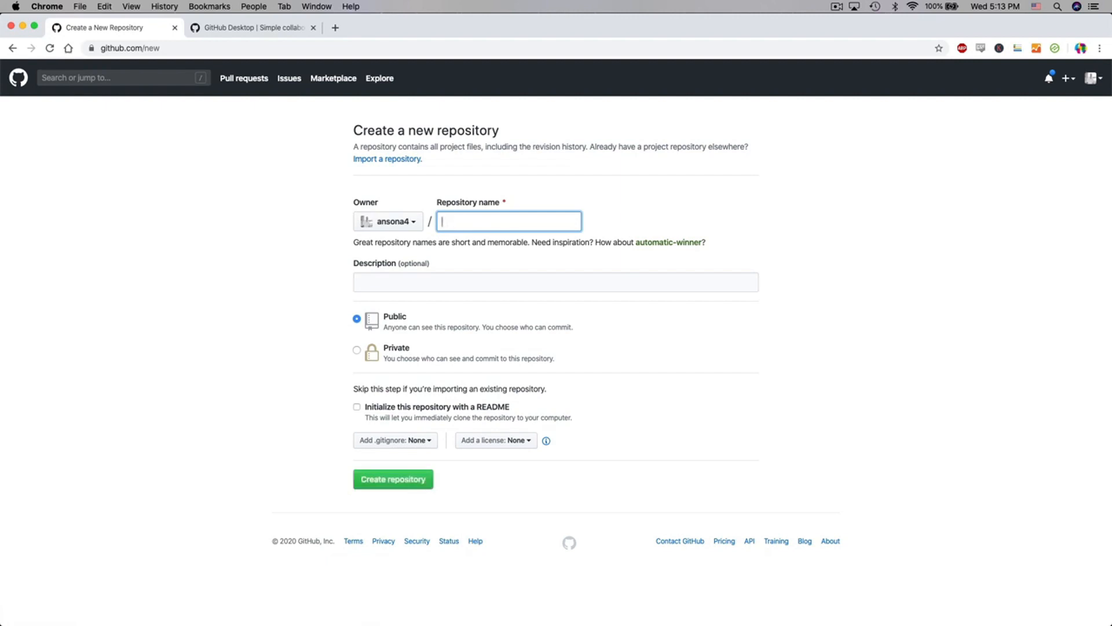
{"action": "type", "text": "githubTest"}
{"action": "left_click", "coordinate": [499, 282]}
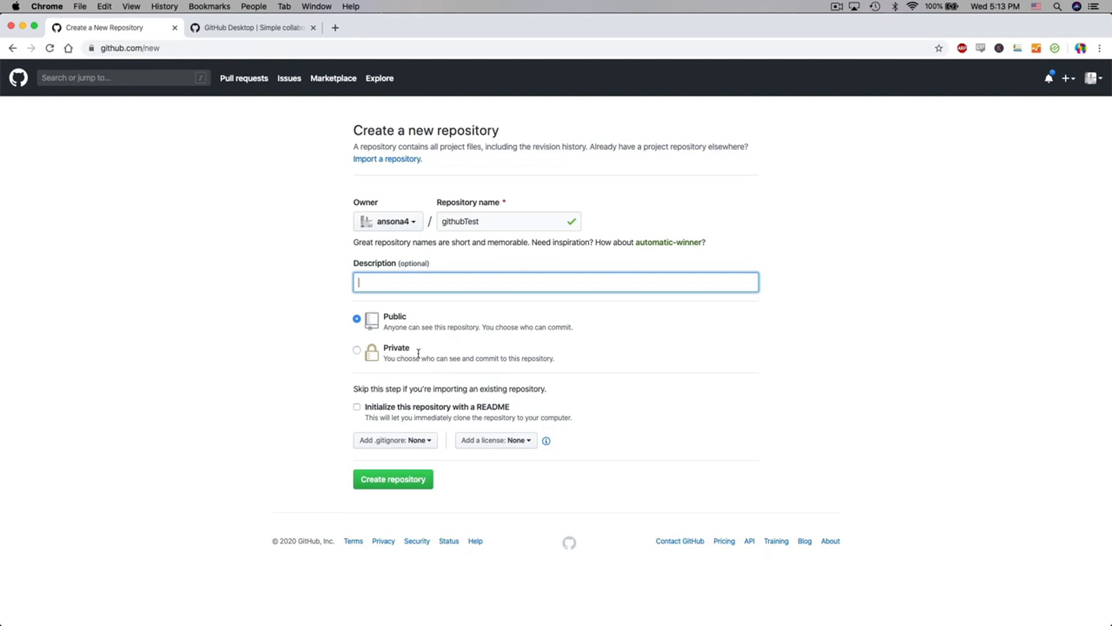
{"action": "left_click", "coordinate": [357, 409]}
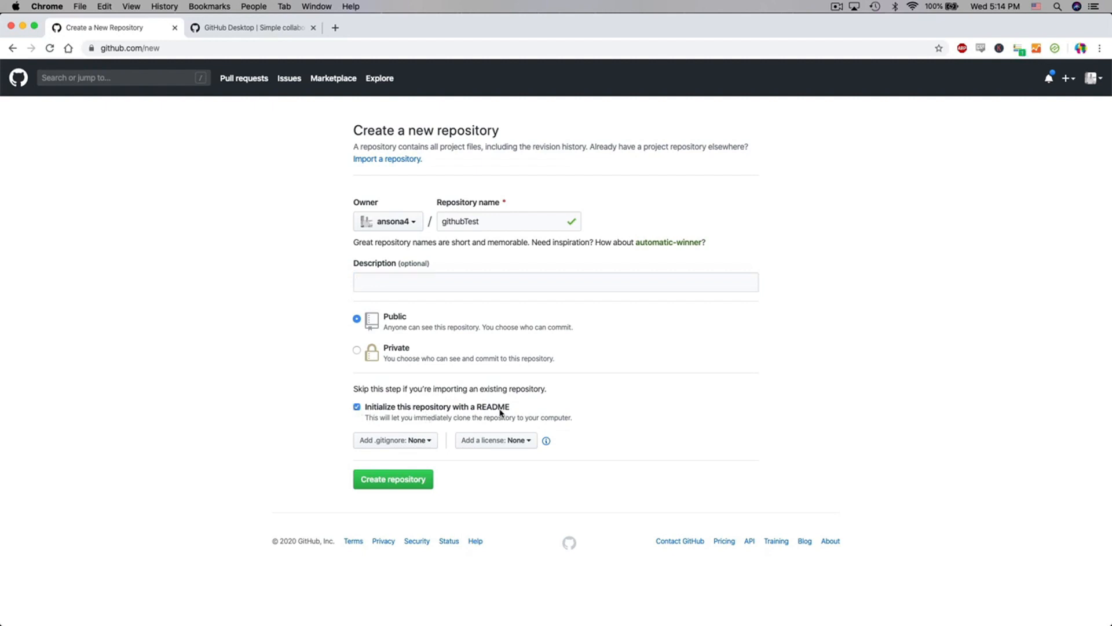
{"action": "left_click", "coordinate": [426, 486]}
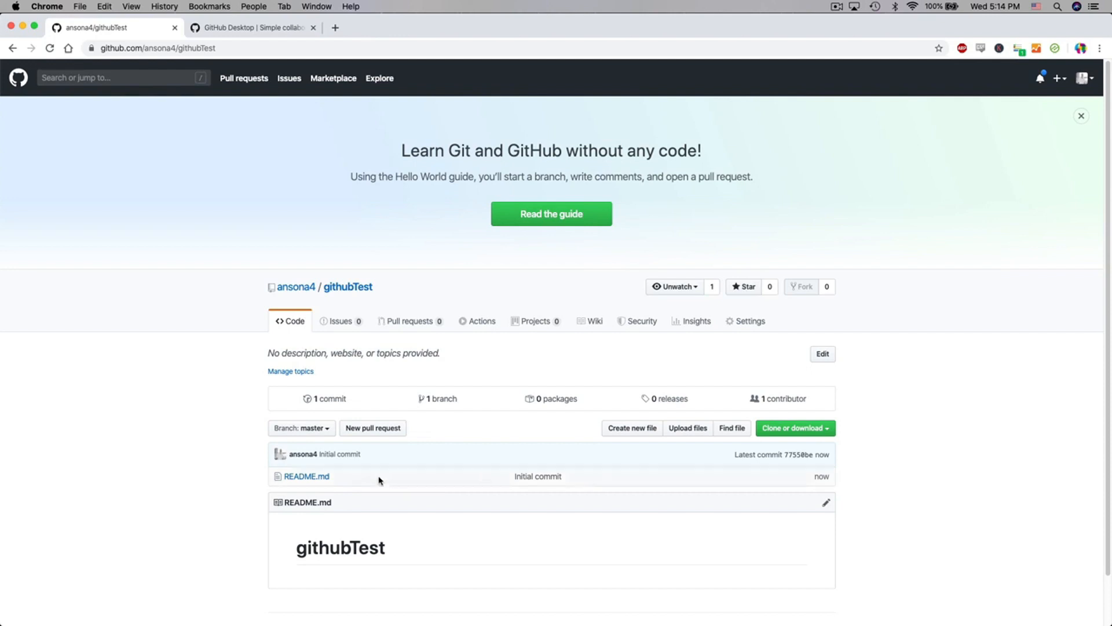
- Reopen the githubTest repository from the GitHub dashboard's repository list and view its settings
{"action": "left_click", "coordinate": [18, 79]}
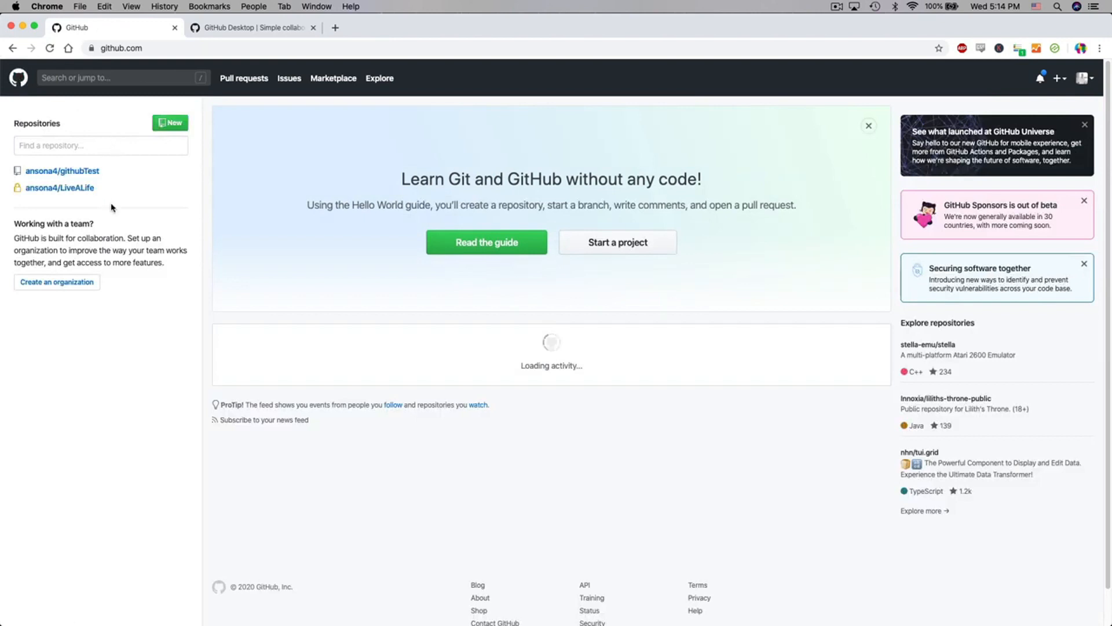
{"action": "mouse_move", "coordinate": [74, 196]}
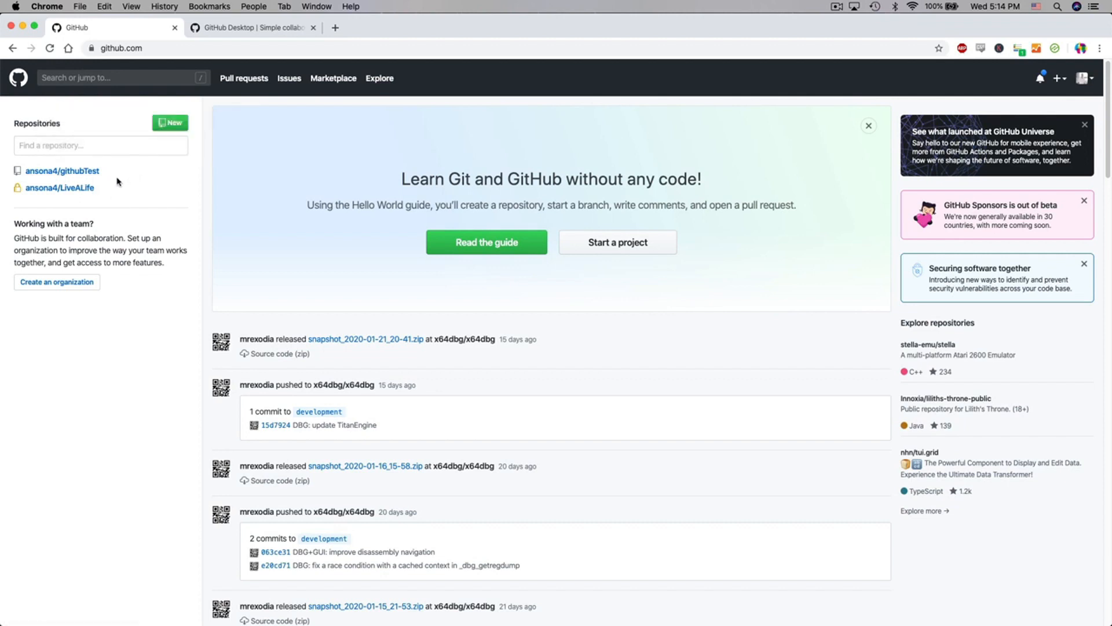
{"action": "left_click", "coordinate": [84, 174]}
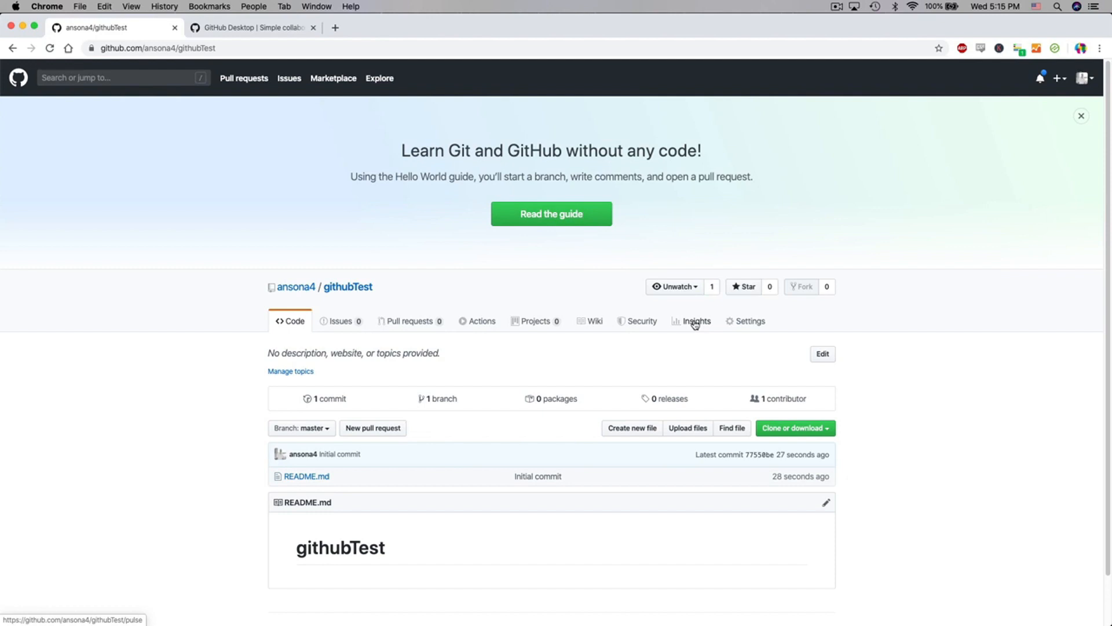
{"action": "left_click", "coordinate": [747, 325]}
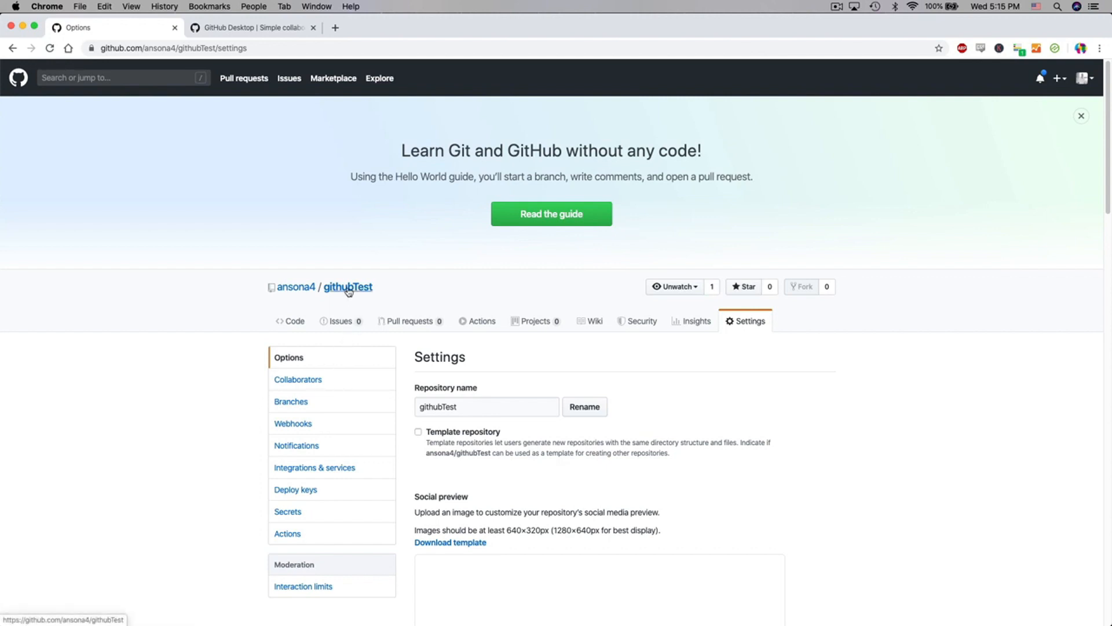
{"action": "left_click", "coordinate": [346, 249]}
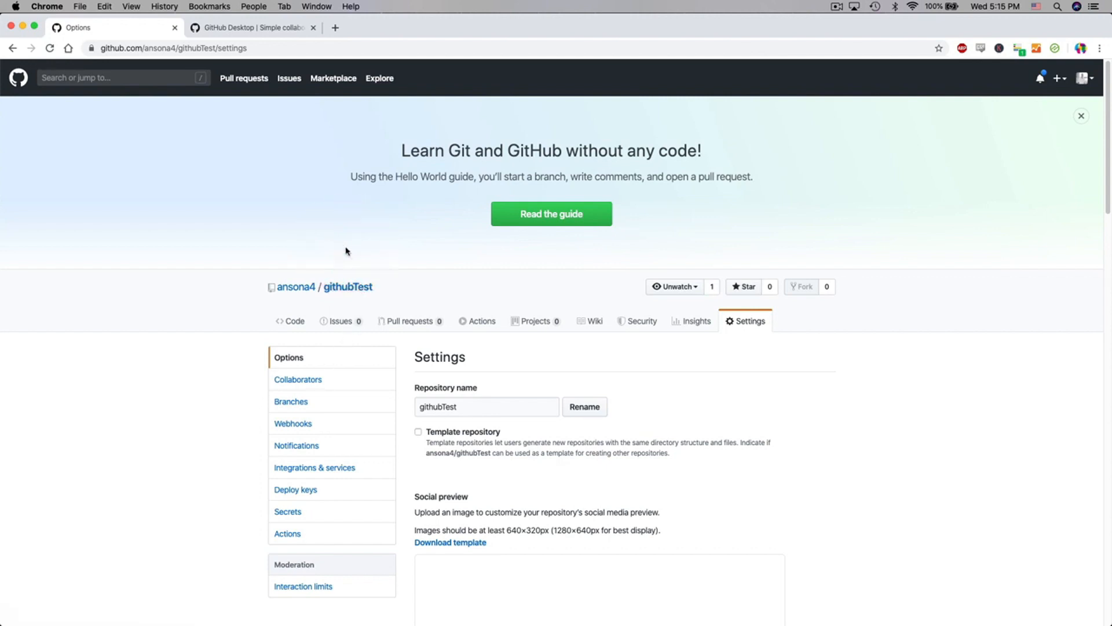
- View the GitHub Desktop download page and return to the githubTest repository page
{"action": "left_click", "coordinate": [296, 32]}
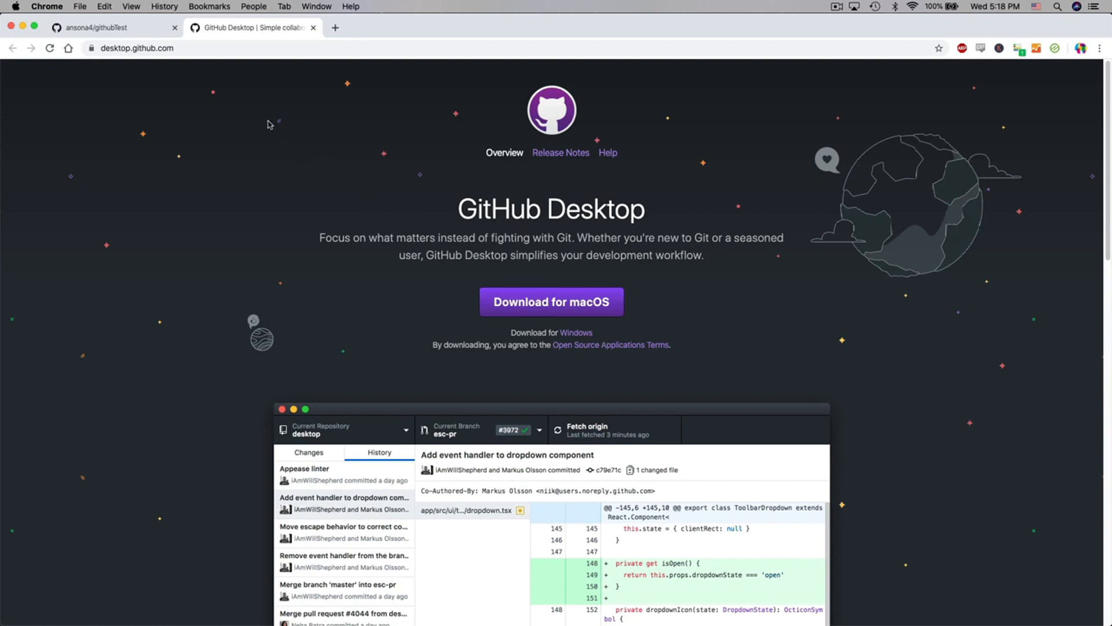
{"action": "left_click", "coordinate": [148, 29]}
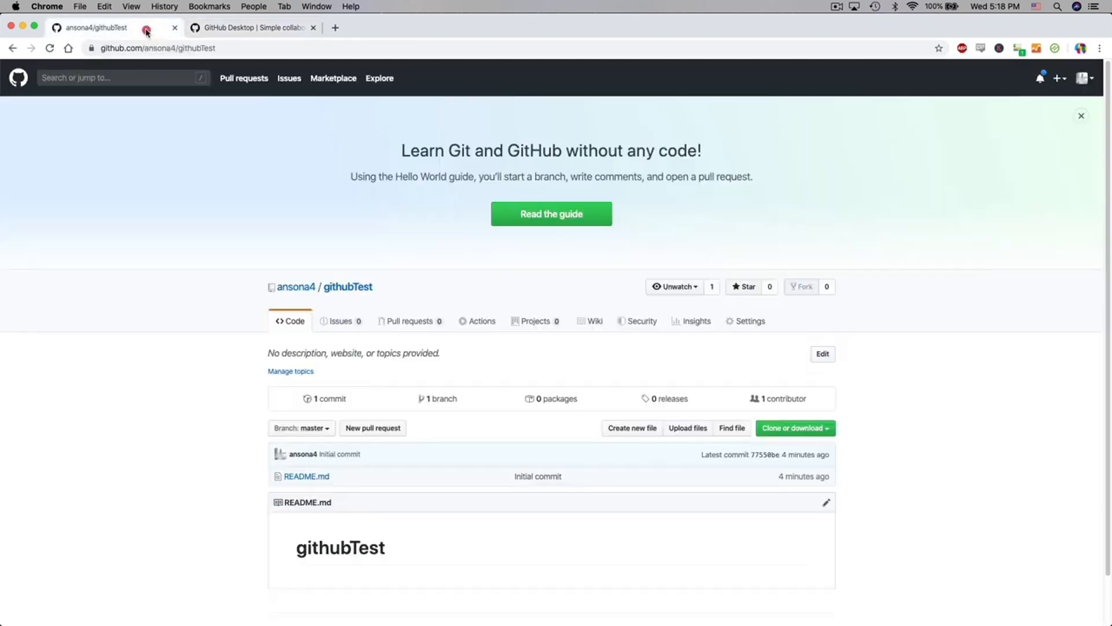
{"action": "left_click", "coordinate": [190, 360]}
- Open the githubTest repository in GitHub Desktop from its clone options, allowing the browser to launch the app
{"action": "left_click", "coordinate": [828, 430]}
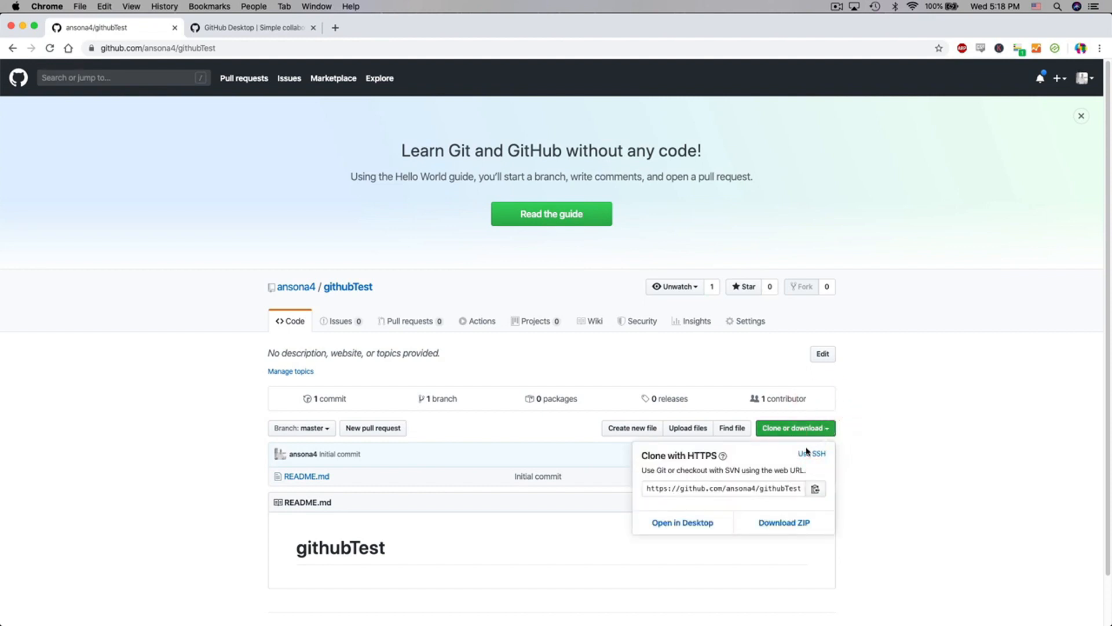
{"action": "left_click", "coordinate": [702, 521]}
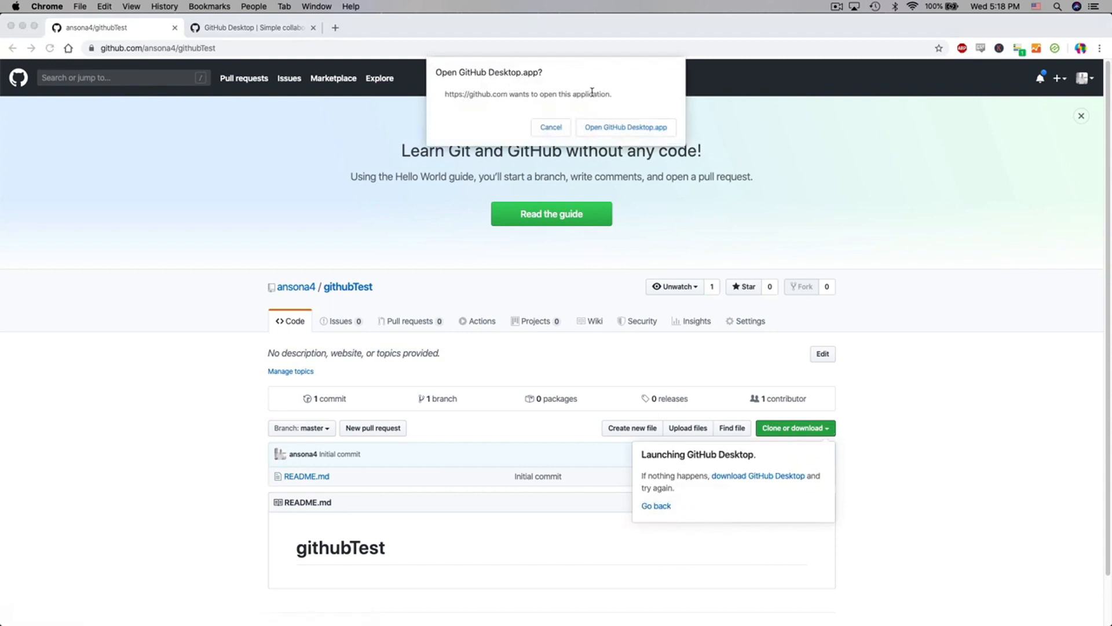
{"action": "left_click", "coordinate": [639, 128]}
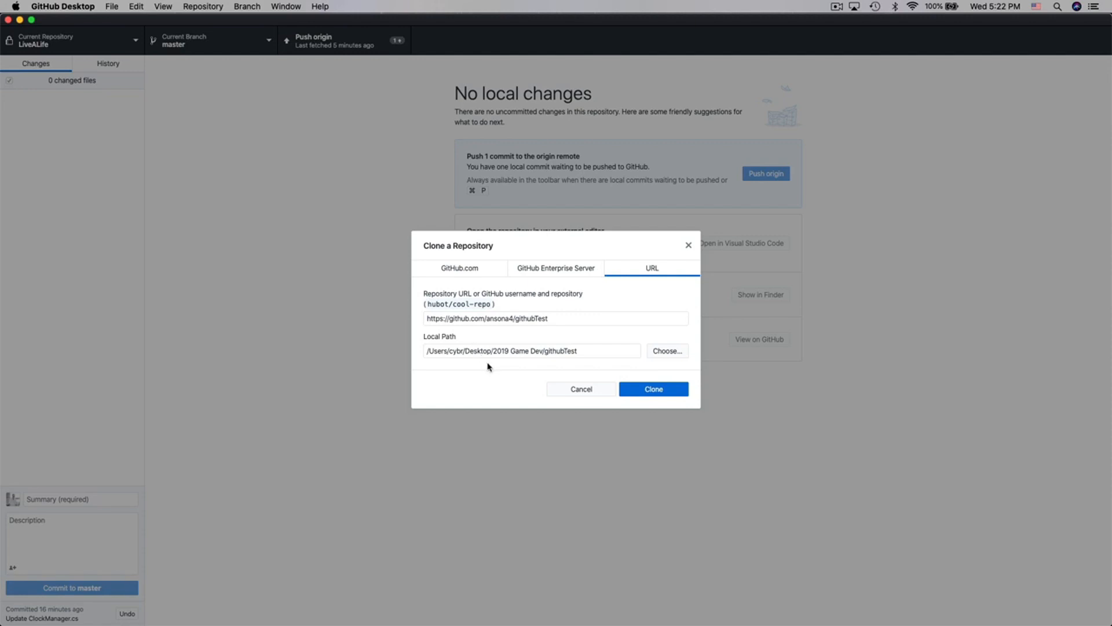
- Clone githubTest into the TestProject folder on the Desktop
{"action": "left_click", "coordinate": [672, 351]}
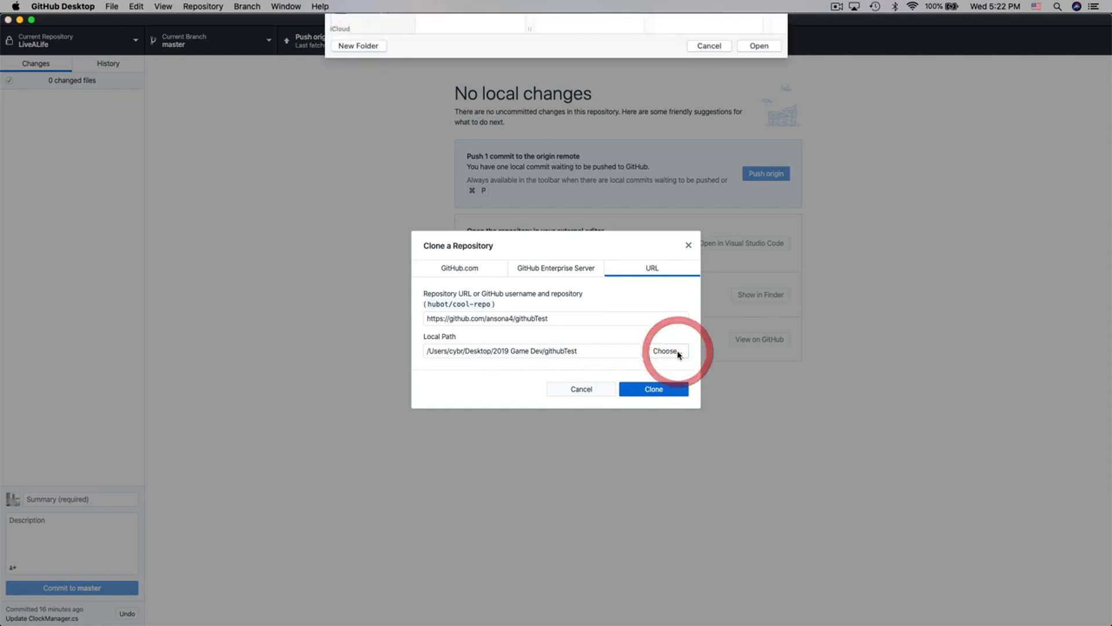
{"action": "left_click", "coordinate": [363, 92]}
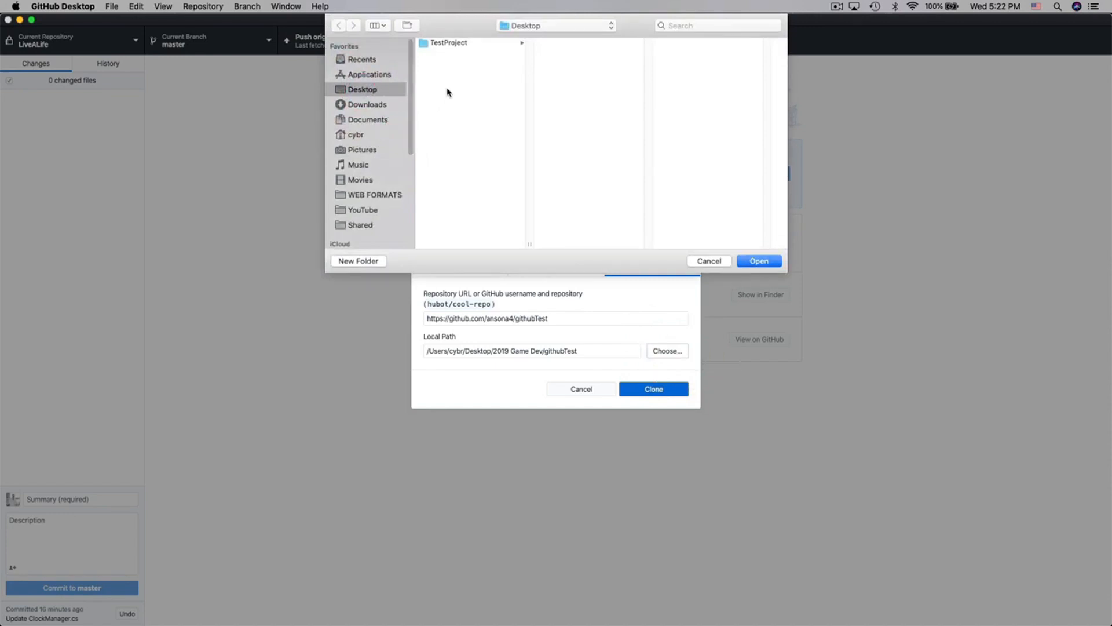
{"action": "left_click", "coordinate": [452, 44]}
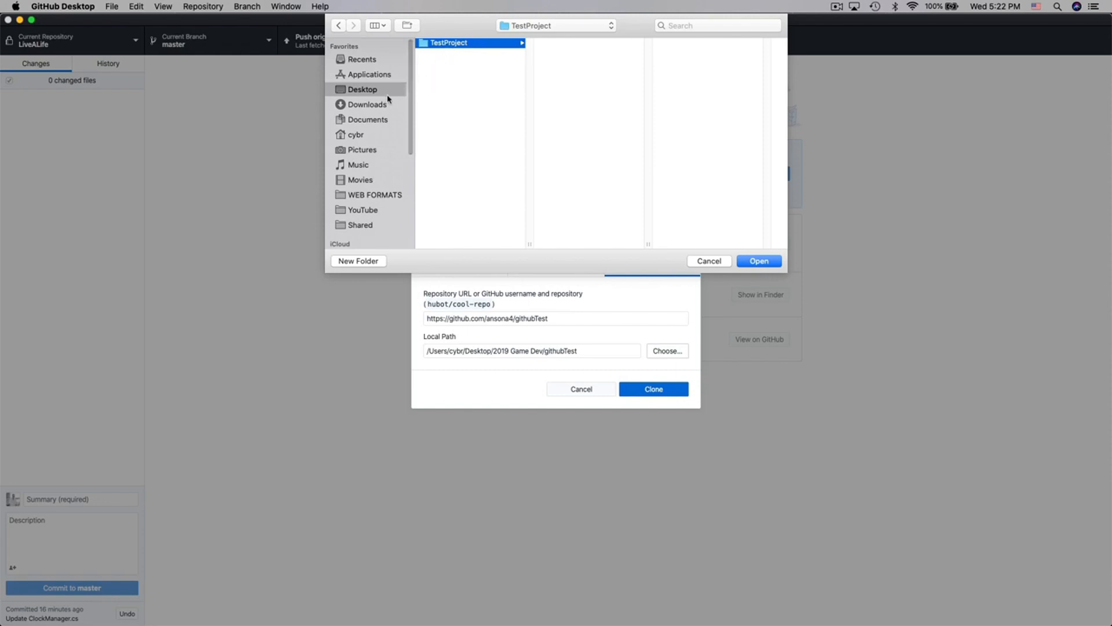
{"action": "left_click", "coordinate": [444, 44]}
{"action": "left_click", "coordinate": [756, 260]}
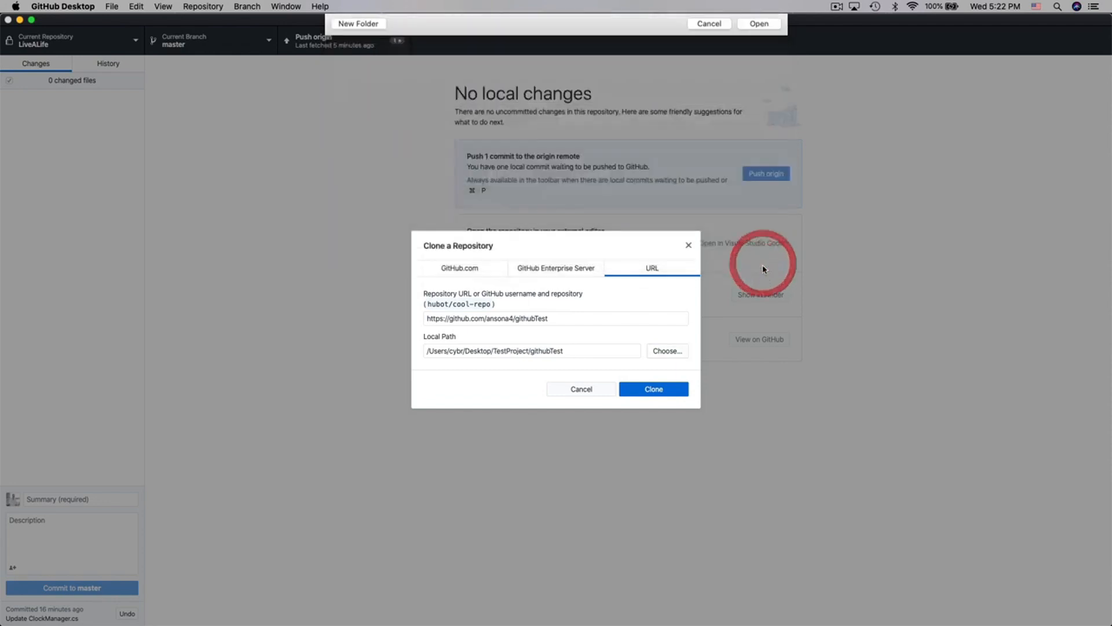
{"action": "left_click", "coordinate": [652, 392]}
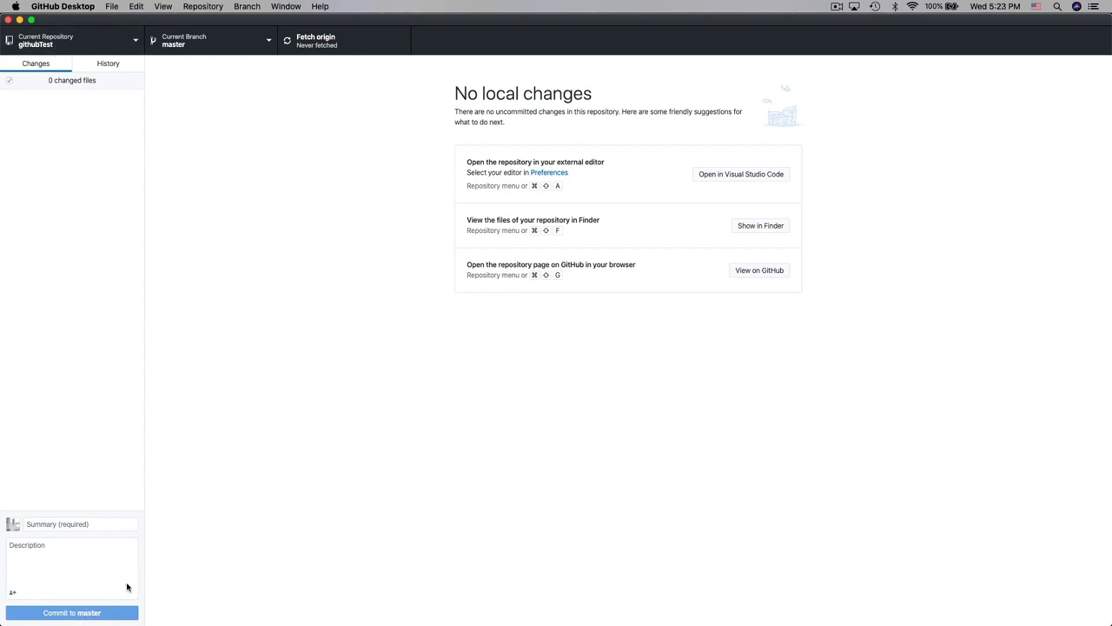
- Switch the current repository from githubTest to LiveALife
{"action": "left_click", "coordinate": [298, 364]}
{"action": "left_click", "coordinate": [132, 40]}
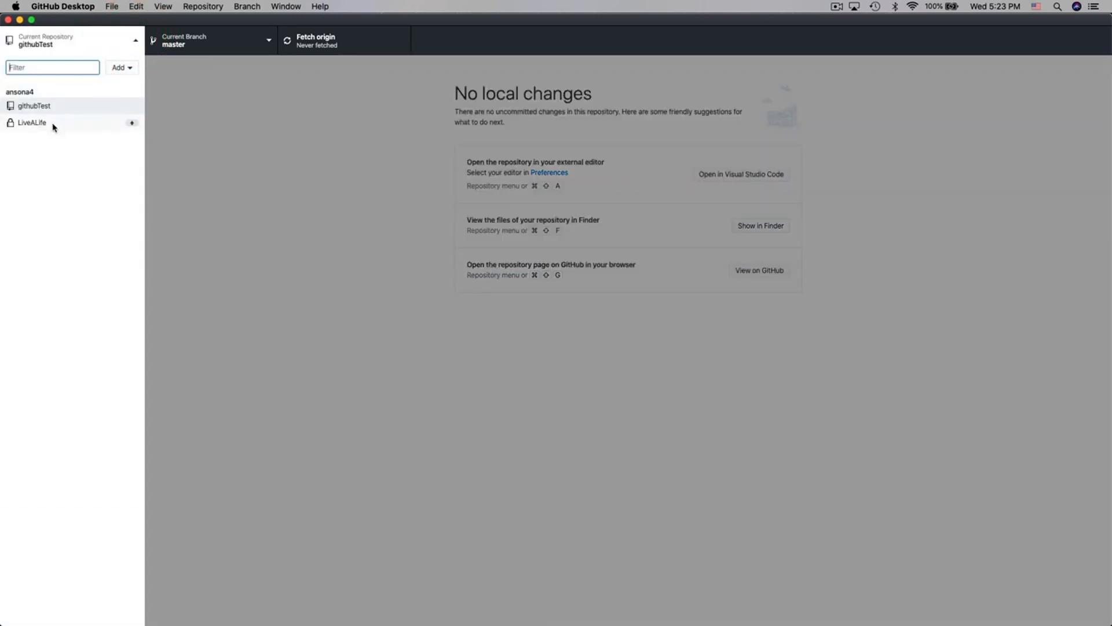
{"action": "left_click", "coordinate": [67, 127]}
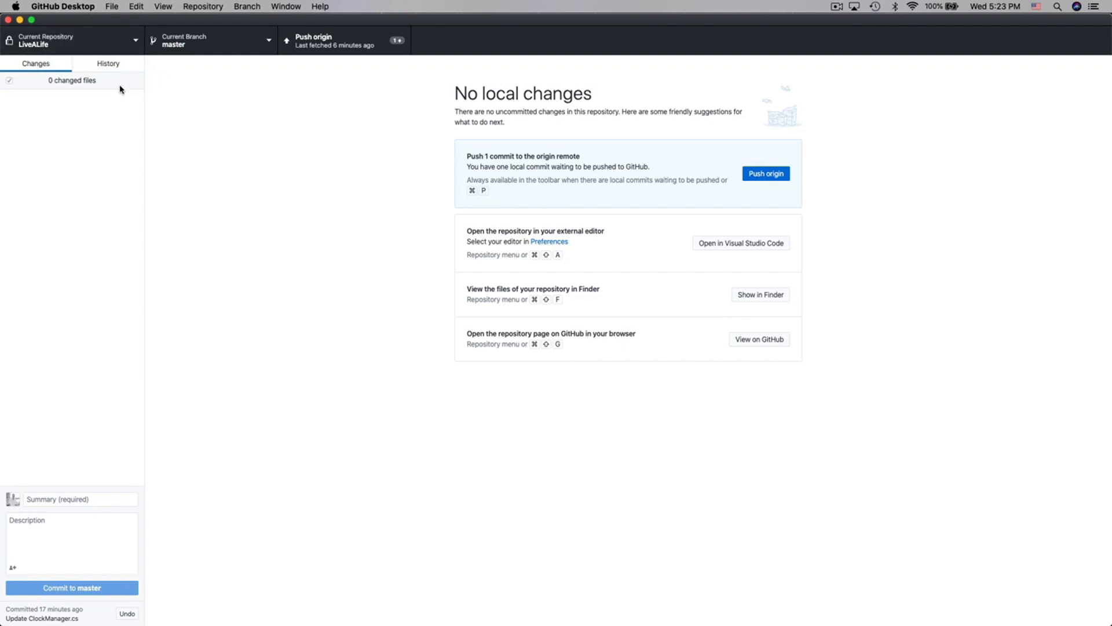
{"action": "left_click", "coordinate": [240, 300]}
- Switch to Visual Studio and move its window aside to expose the GitHub Desktop changes list
{"action": "mouse_move", "coordinate": [387, 622]}
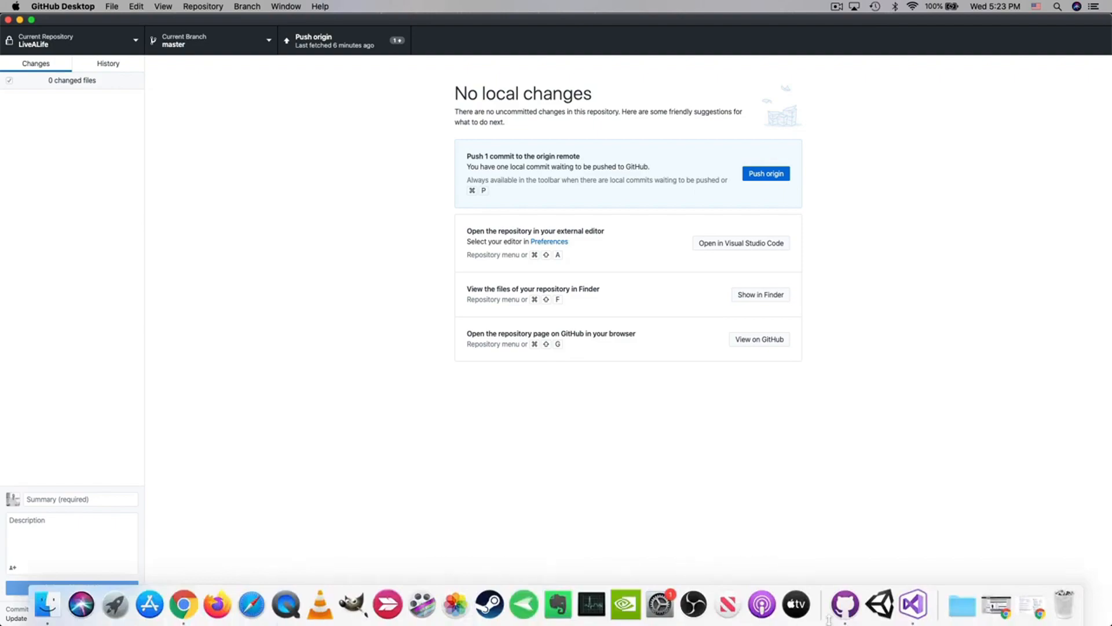
{"action": "left_click", "coordinate": [911, 618]}
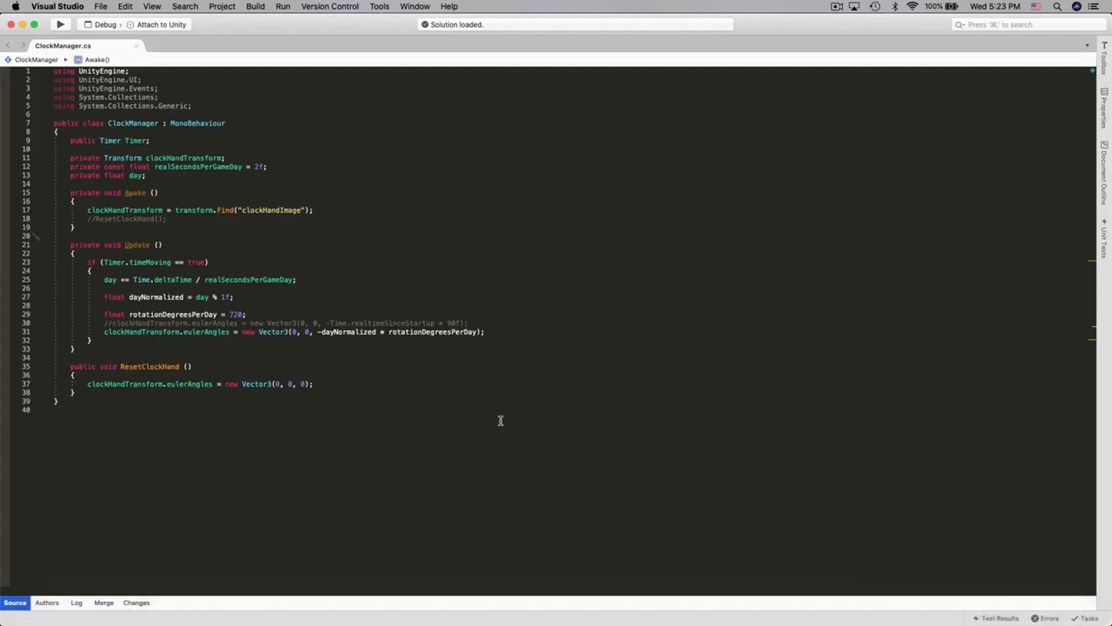
{"action": "left_click_drag", "start_coordinate": [220, 26], "coordinate": [609, 87]}
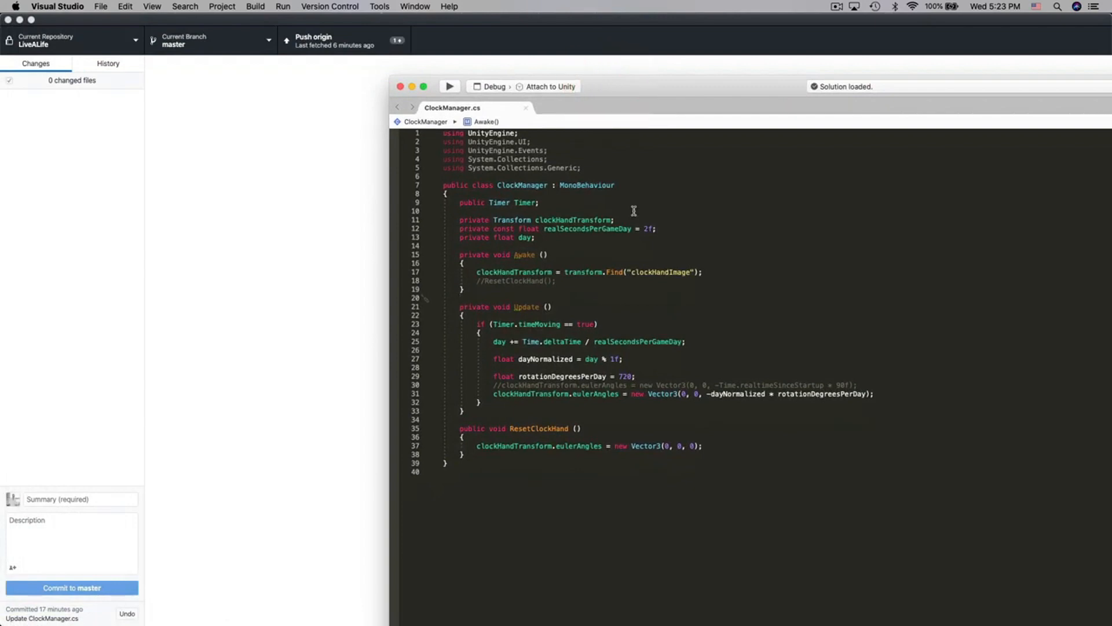
- Enter and erase the test text "sdfs" on the blank line above ResetClockHand in ClockManager.cs, and switch back to GitHub Desktop
{"action": "left_click", "coordinate": [486, 416]}
{"action": "left_click", "coordinate": [489, 418]}
{"action": "type", "text": "sdfs"}
{"action": "key", "text": "BackSpace"}
{"action": "key", "text": "BackSpace"}
{"action": "key", "text": "BackSpace"}
{"action": "key", "text": "BackSpace"}
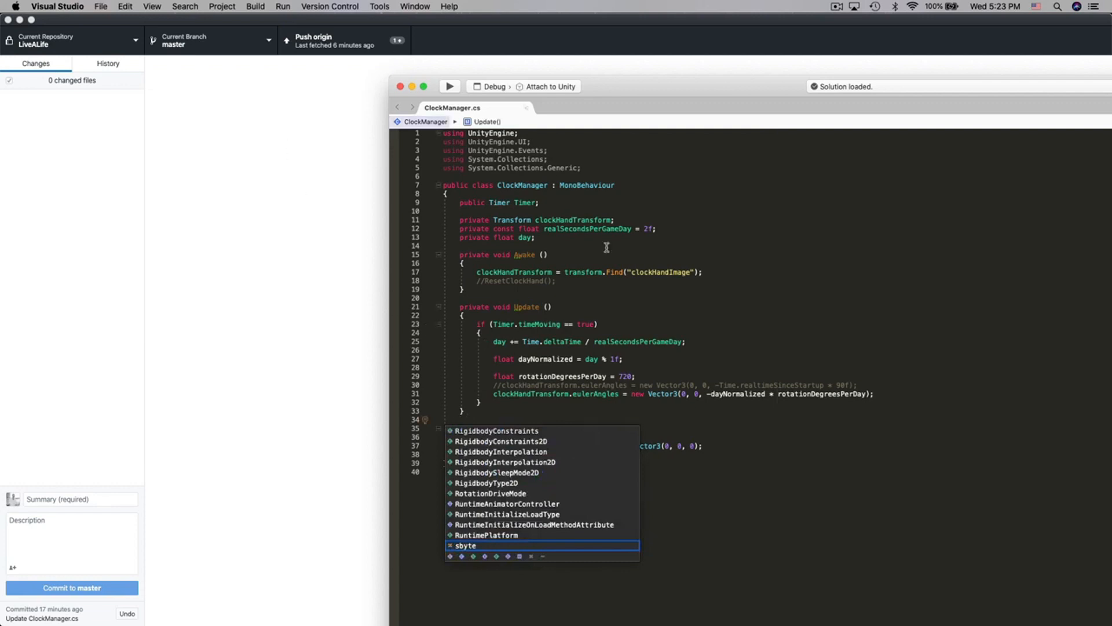
{"action": "left_click", "coordinate": [248, 187]}
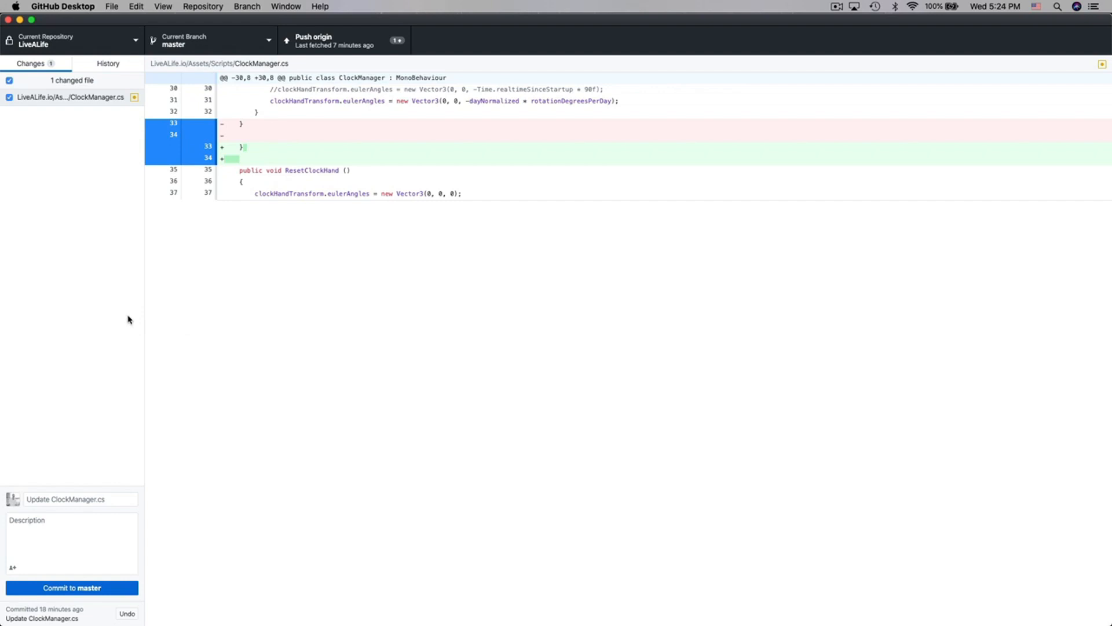
- Commit the ClockManager.cs change to master with the summary "Quick Update" and push the commits to origin
{"action": "left_click", "coordinate": [106, 502]}
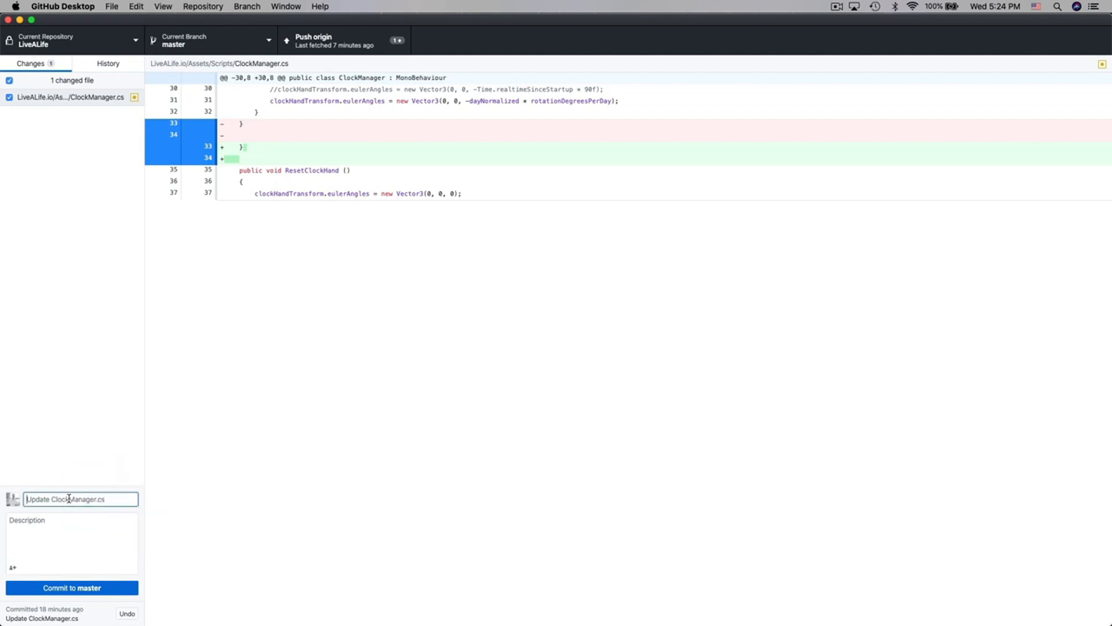
{"action": "type", "text": "QUick"}
{"action": "type", "text": "ick Update"}
{"action": "left_click", "coordinate": [76, 515]}
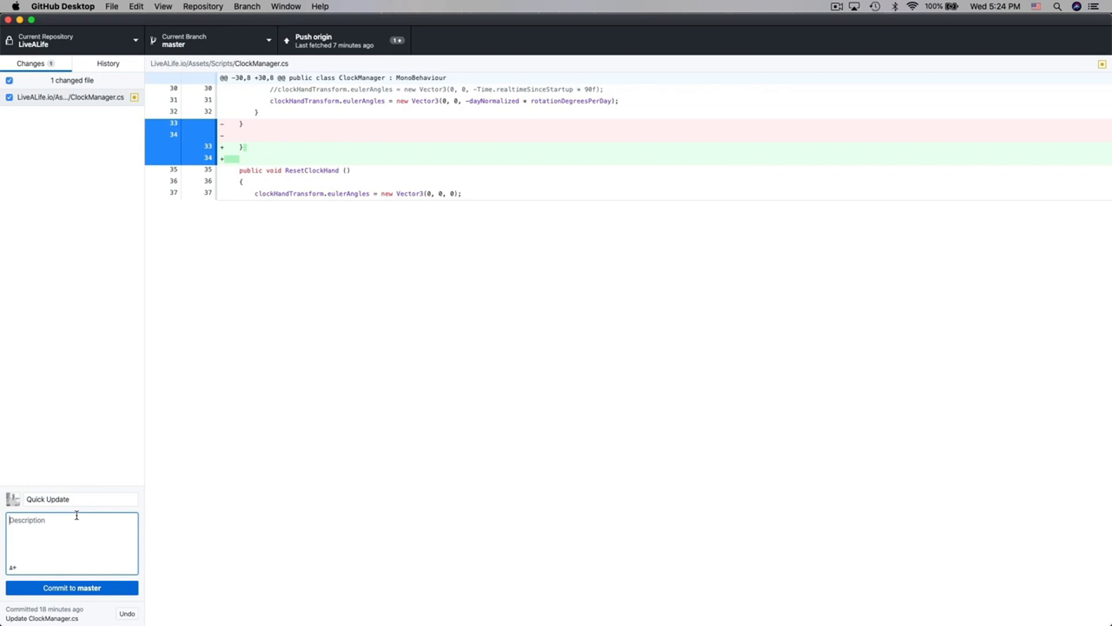
{"action": "left_click", "coordinate": [107, 589]}
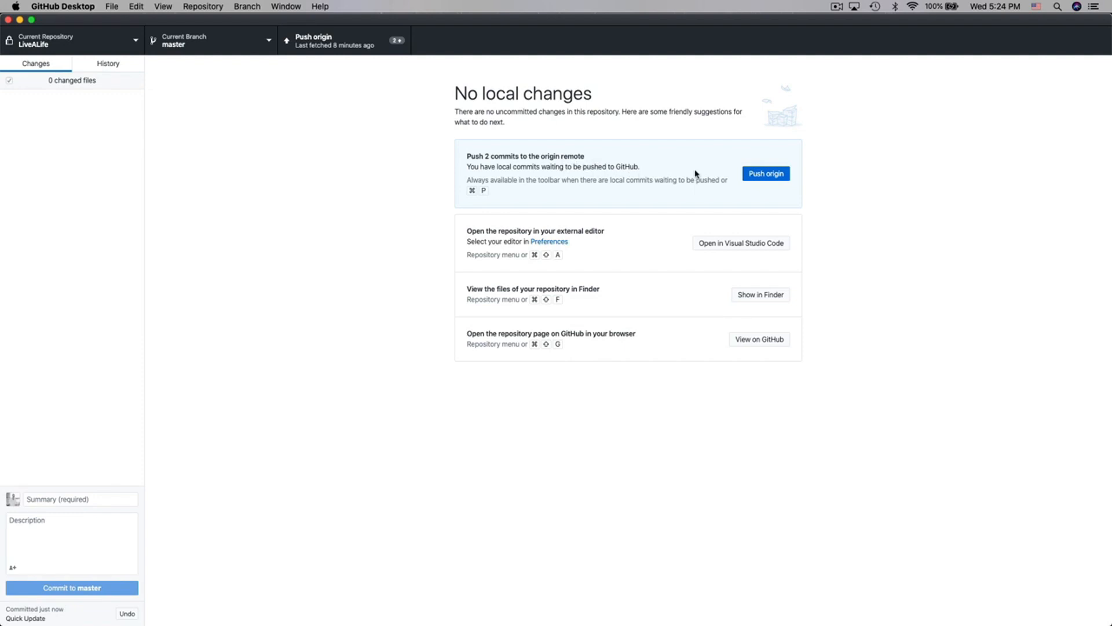
{"action": "left_click", "coordinate": [771, 174]}
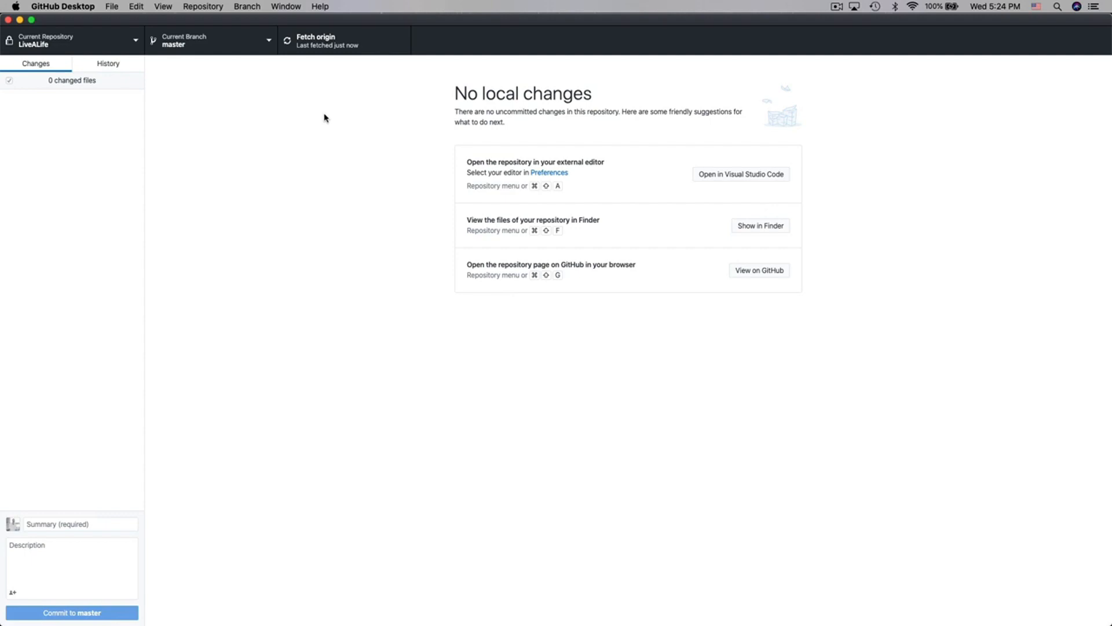
- Switch to Chrome, open the LiveALife repository on GitHub and view the contents of its LiveALife.io folder
{"action": "mouse_move", "coordinate": [251, 621]}
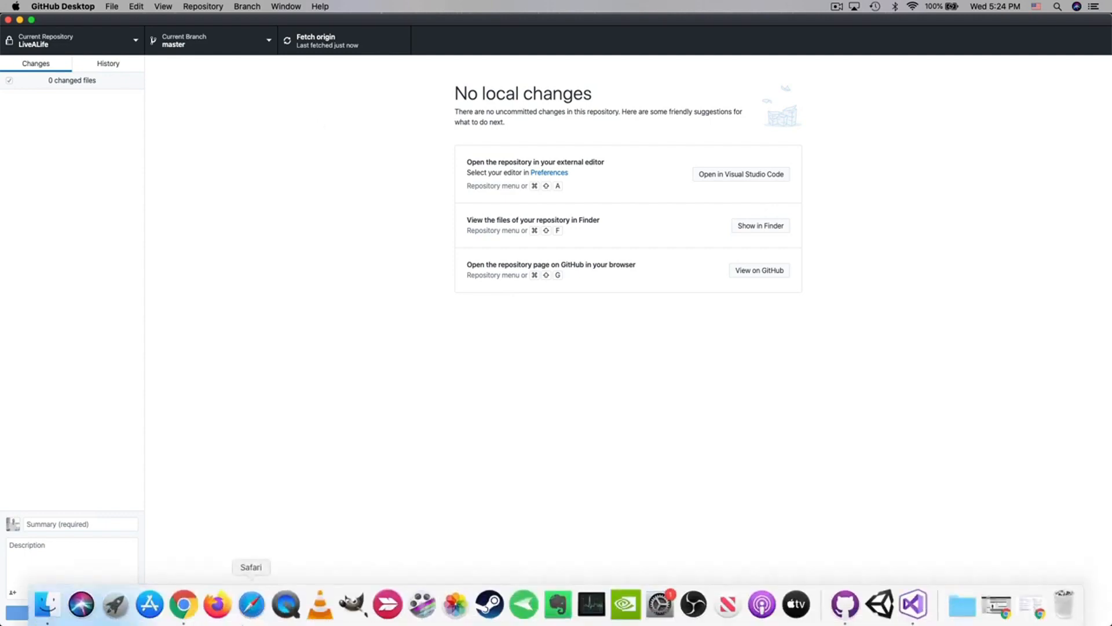
{"action": "left_click", "coordinate": [191, 618]}
{"action": "left_click", "coordinate": [204, 375]}
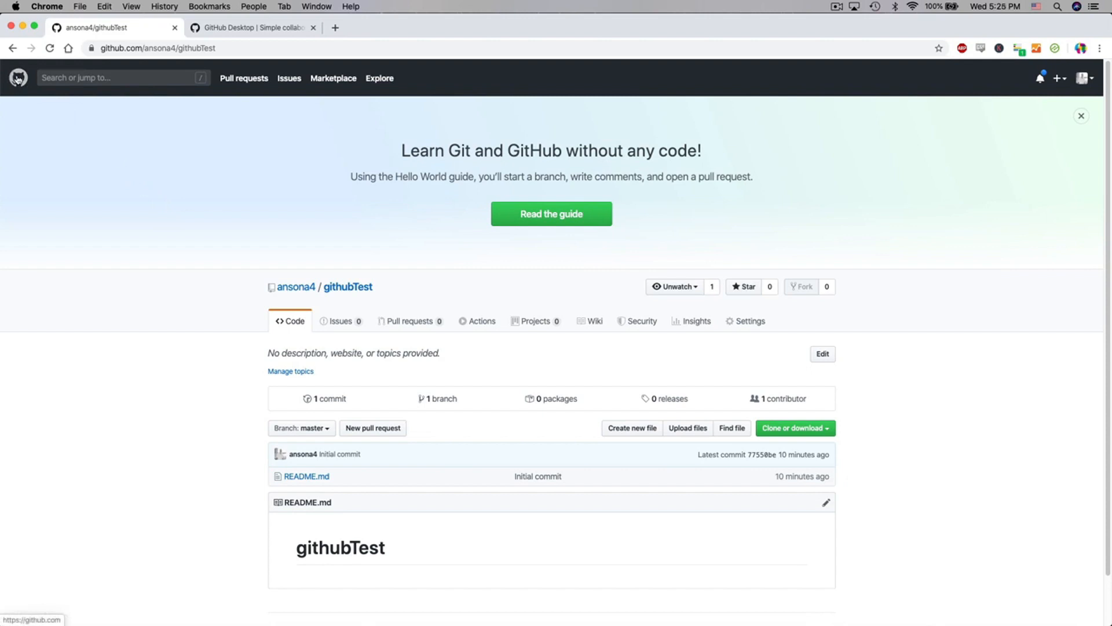
{"action": "left_click", "coordinate": [18, 79]}
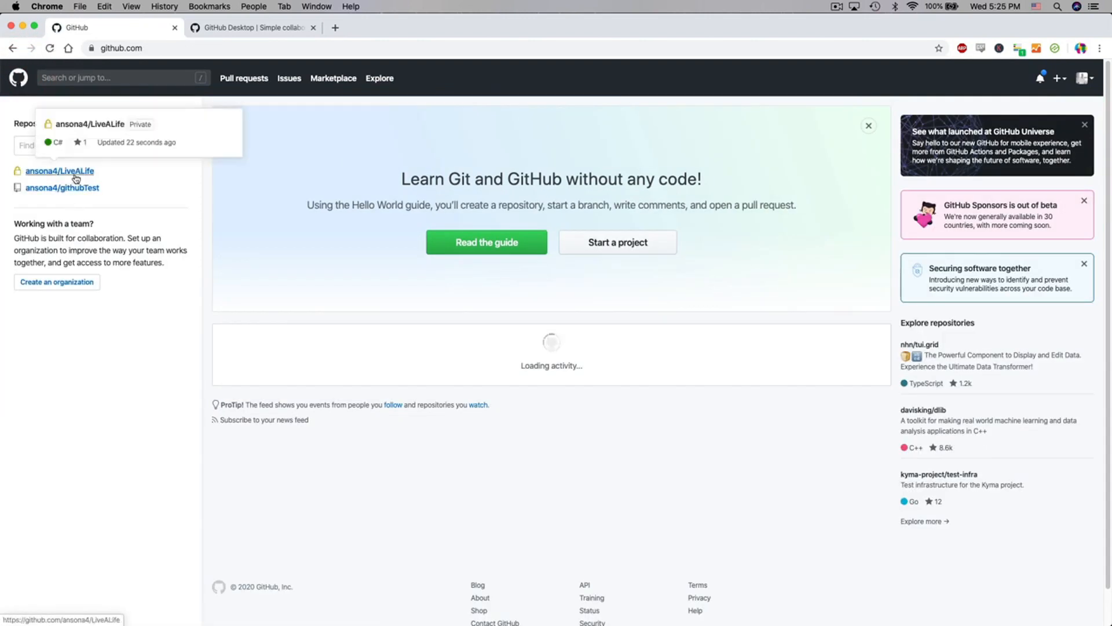
{"action": "left_click", "coordinate": [76, 179]}
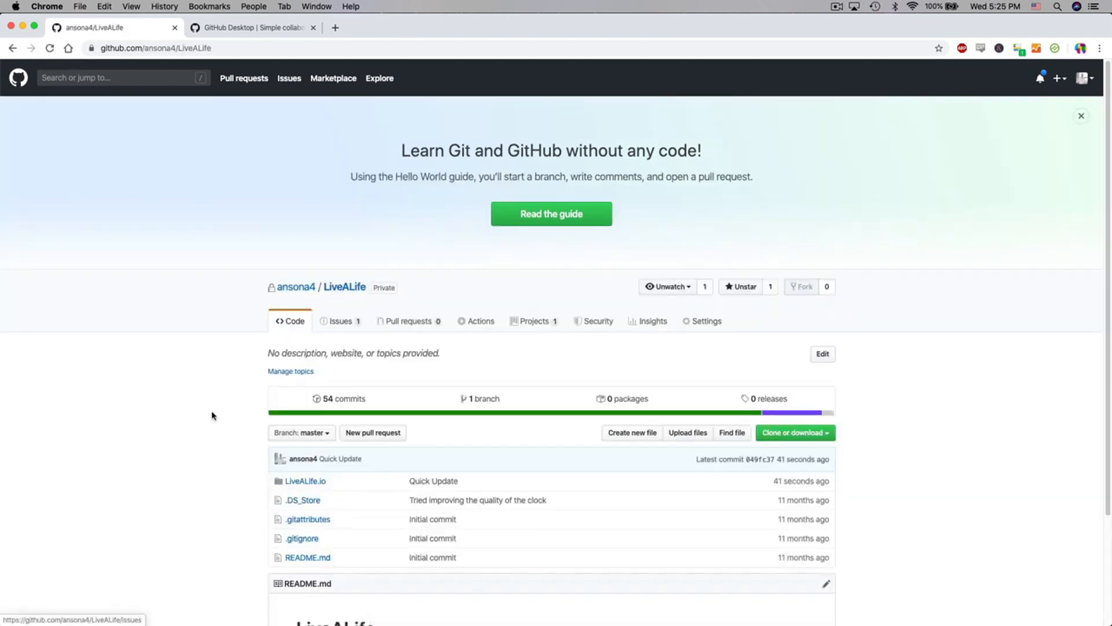
{"action": "scroll", "coordinate": [212, 416], "scroll_direction": "down", "scroll_amount": 1}
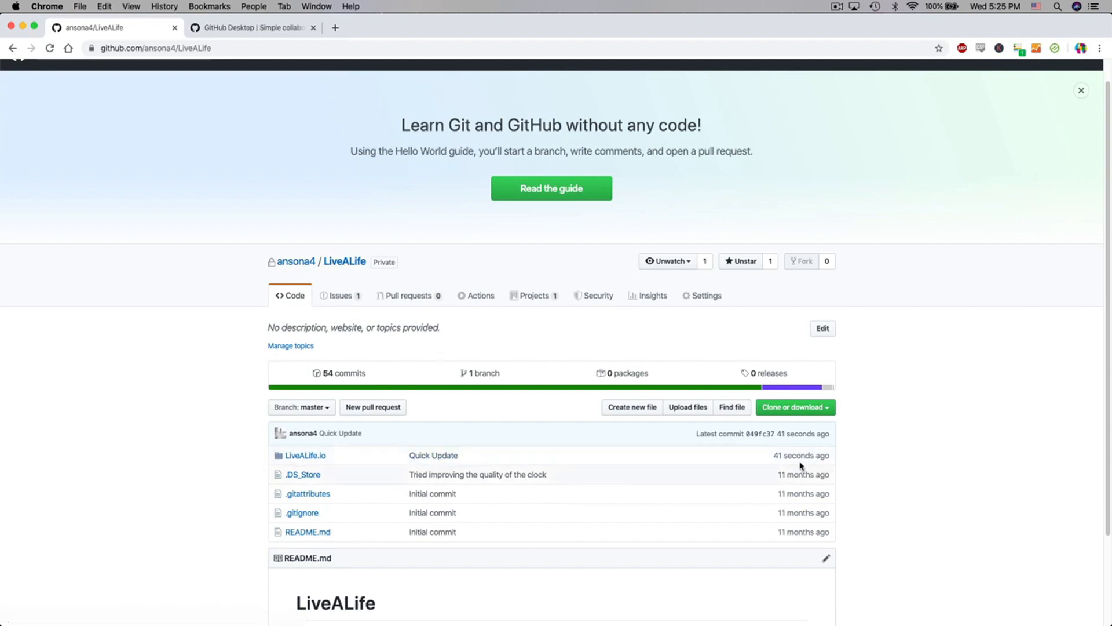
{"action": "left_click", "coordinate": [316, 456]}
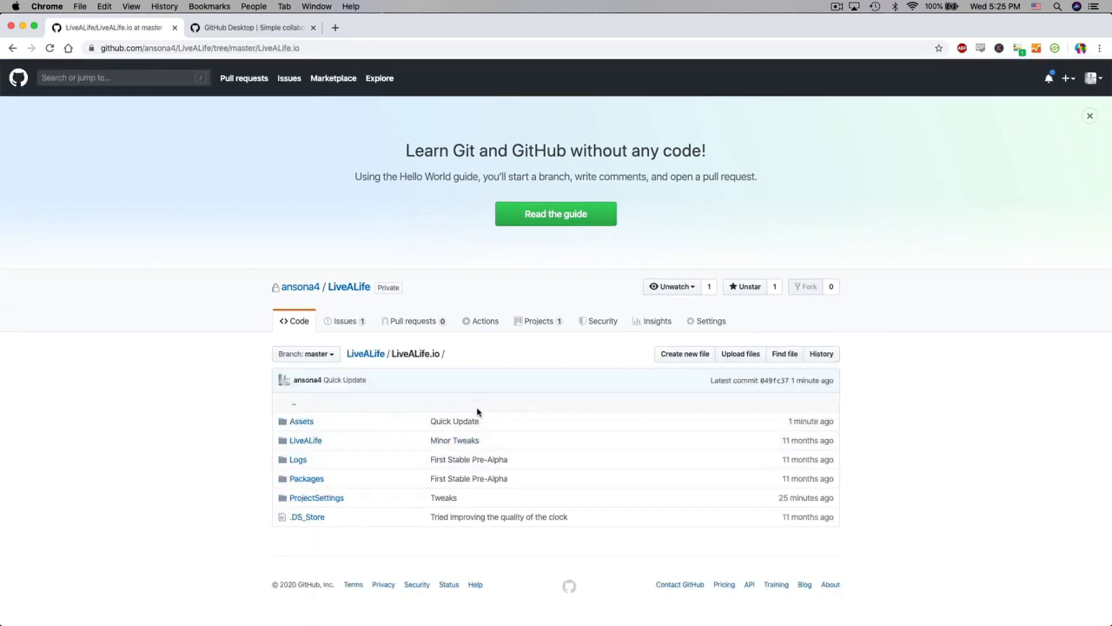